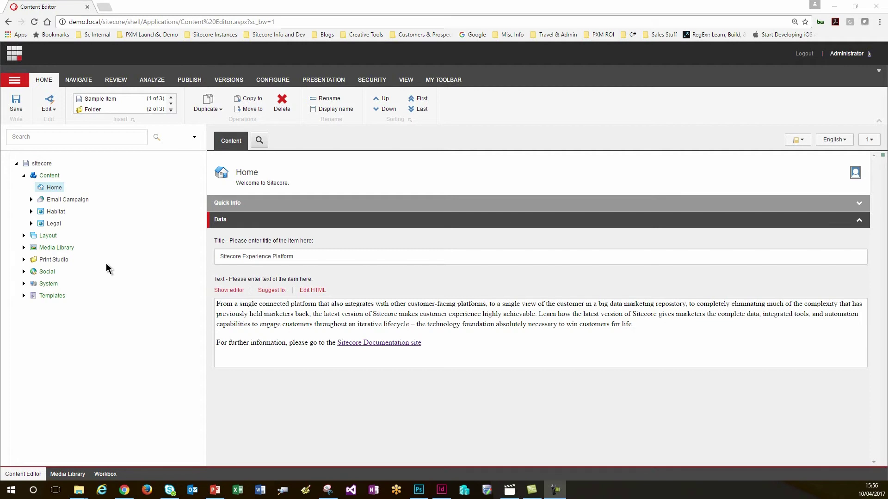
left_click(31, 223)
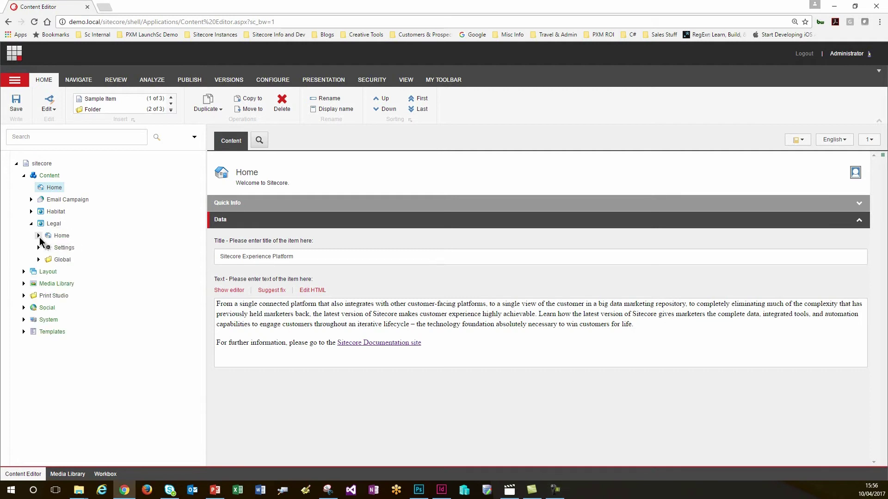
left_click(39, 236)
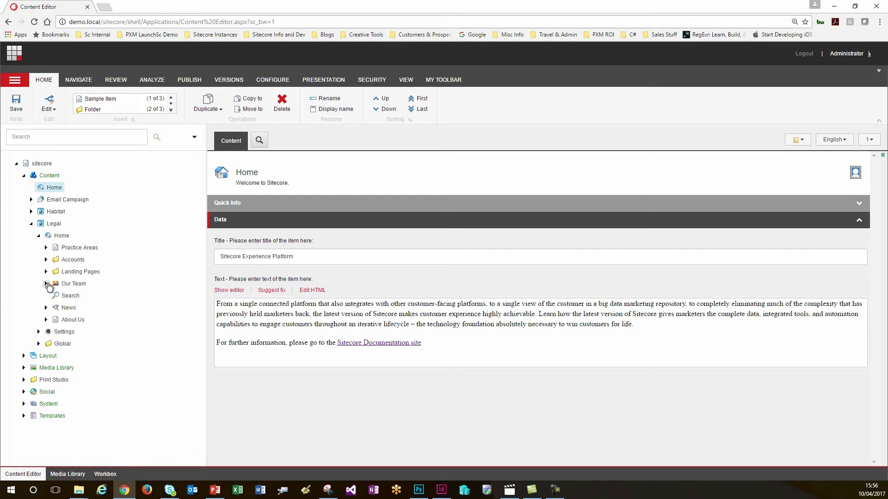
left_click(45, 284)
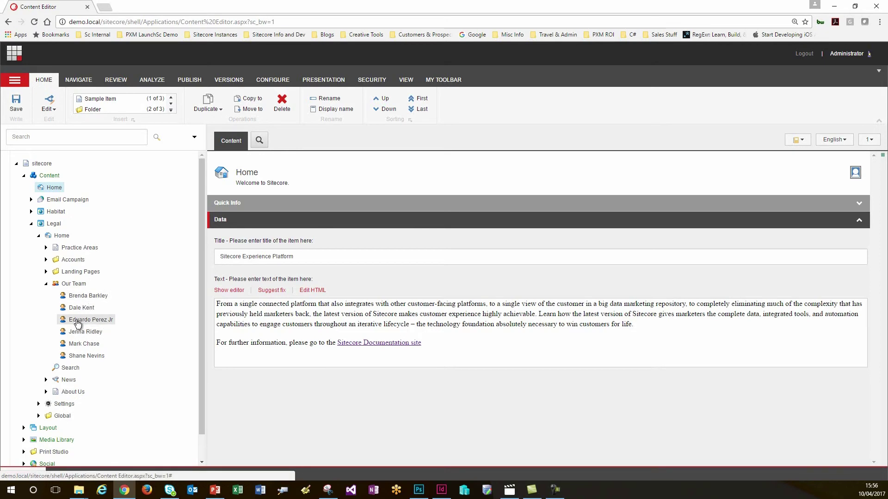
left_click(91, 322)
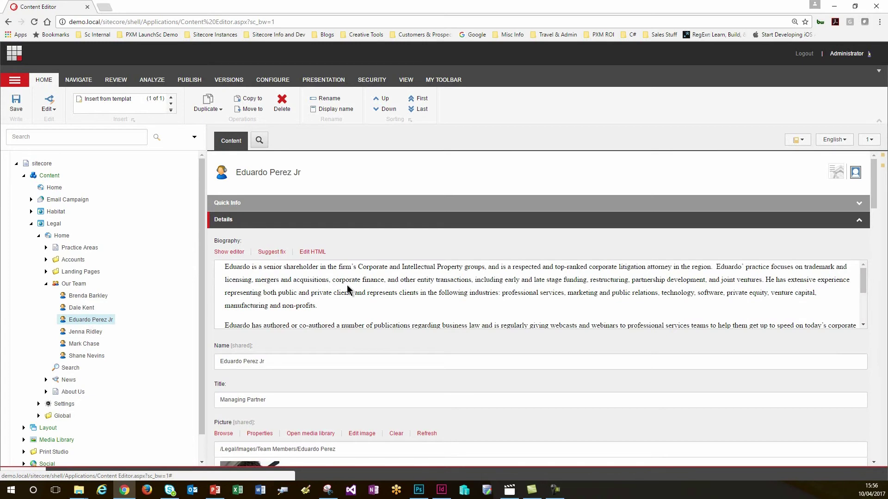
scroll(412, 294, "down", 2)
scroll(469, 376, "down", 2)
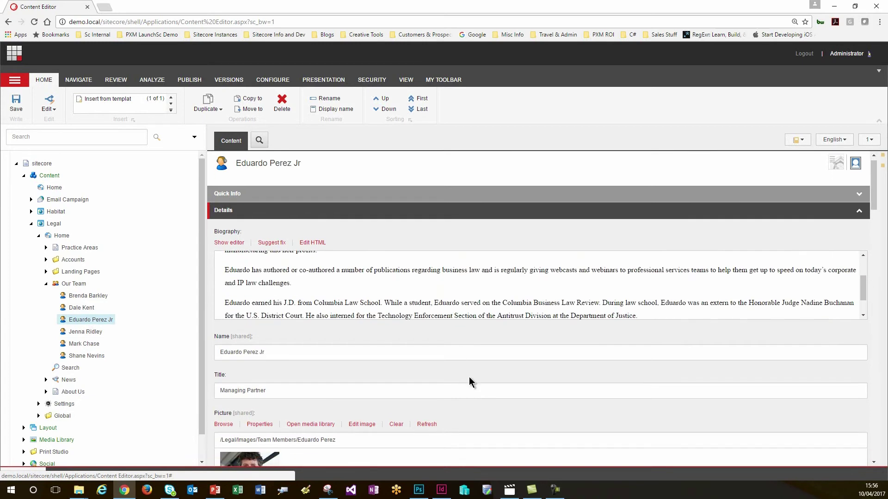
scroll(492, 287, "up", 2)
scroll(503, 243, "up", 2)
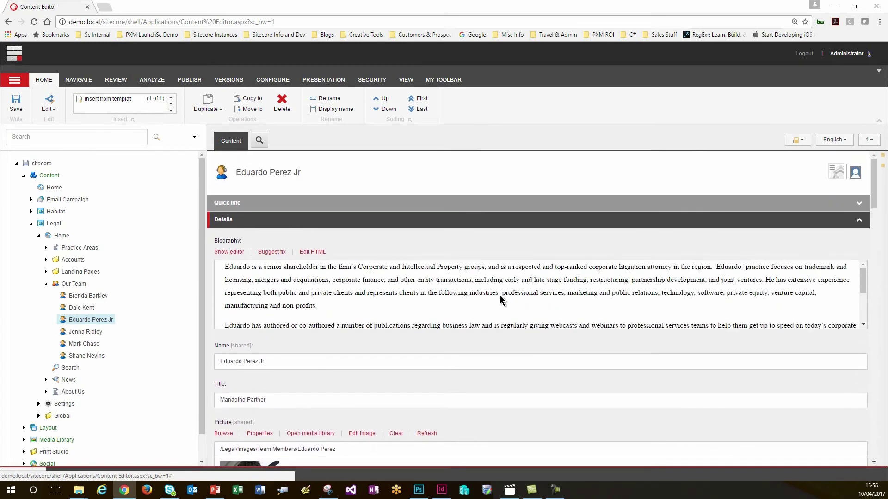
Switch the item to its Danish version and review the Danish biography
left_click(839, 140)
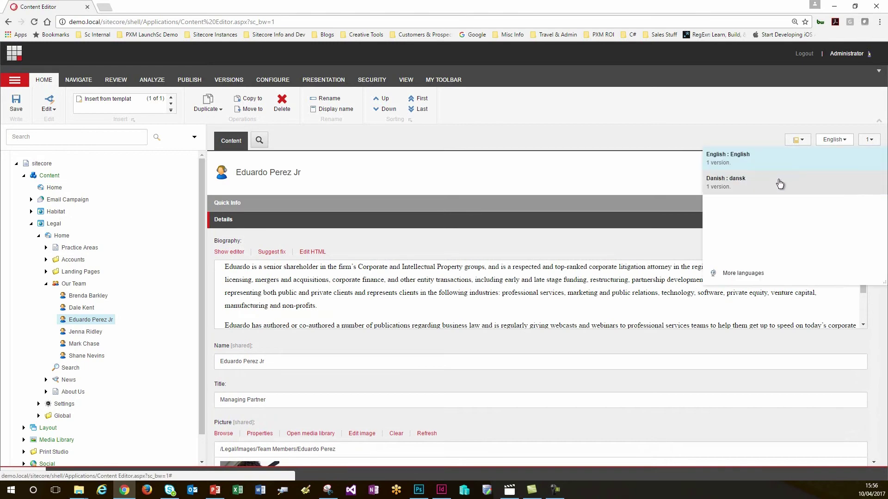
left_click(763, 191)
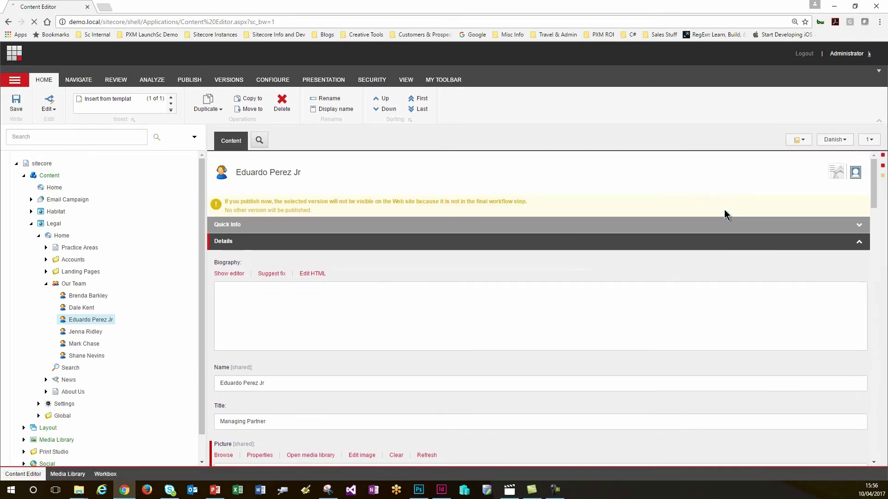
scroll(404, 314, "down", 2)
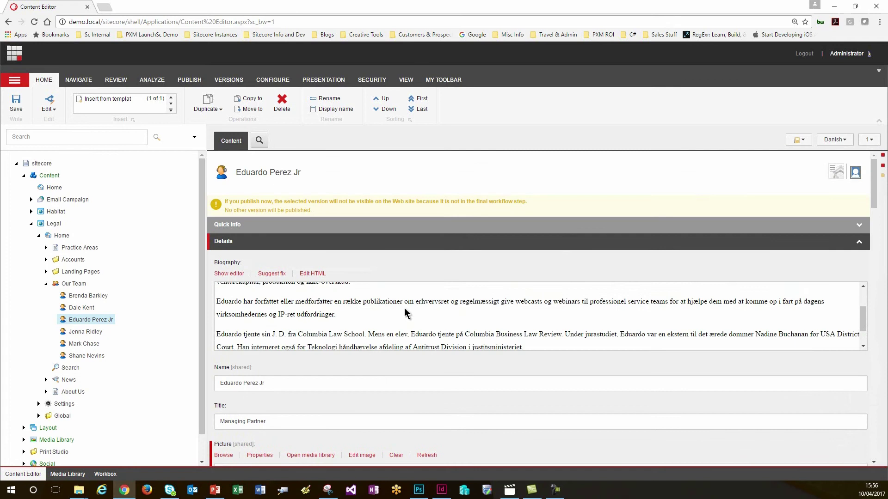
Start InDesign, open the Sitecore Content panel and log in to Sitecore with the account password
double_click(452, 275)
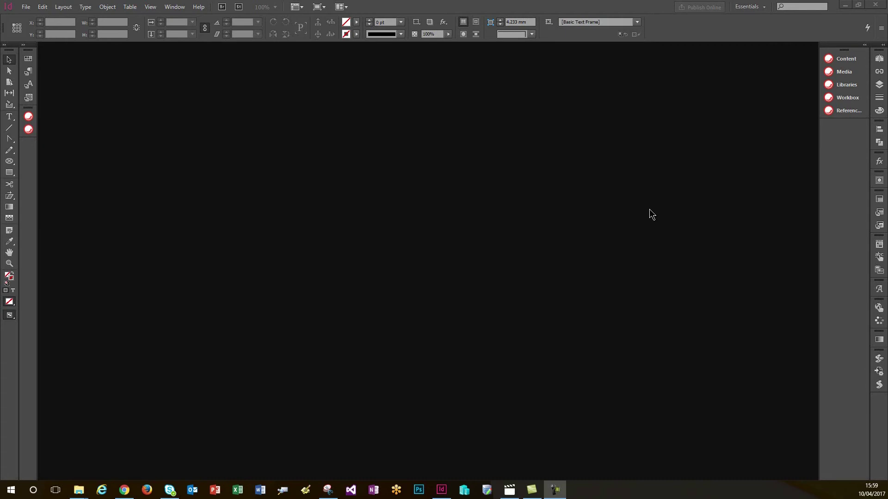
left_click(836, 57)
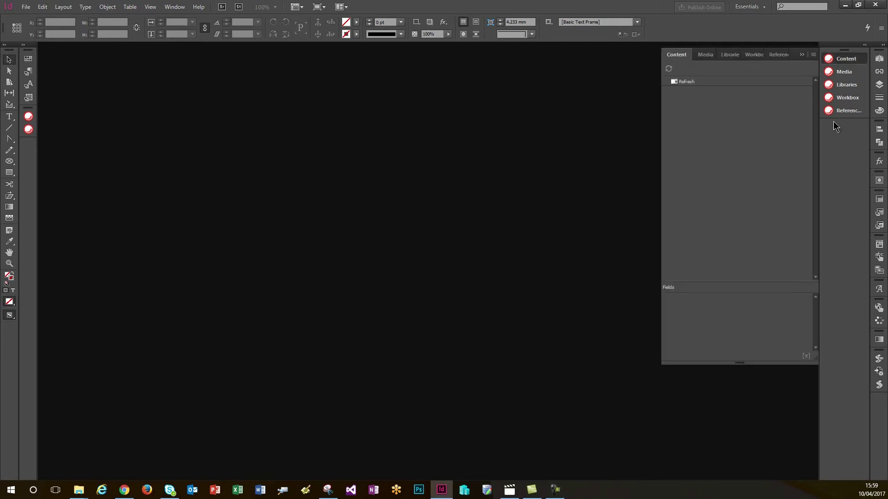
left_click(813, 55)
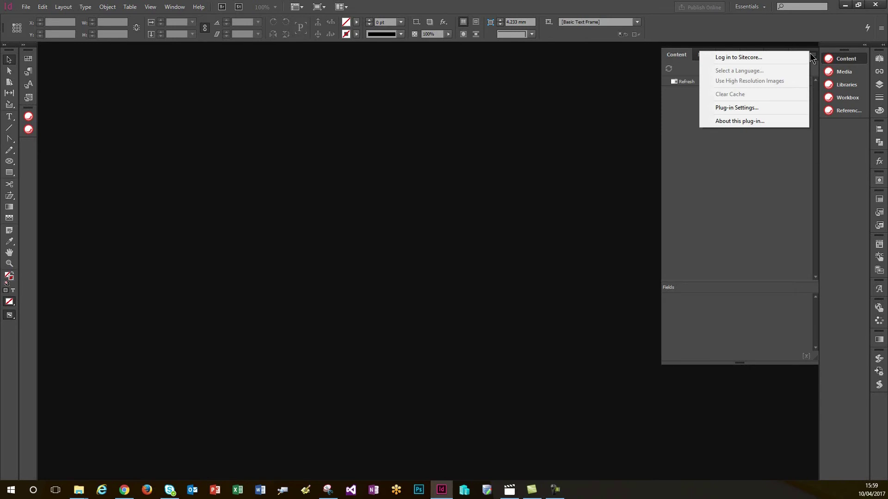
left_click(748, 58)
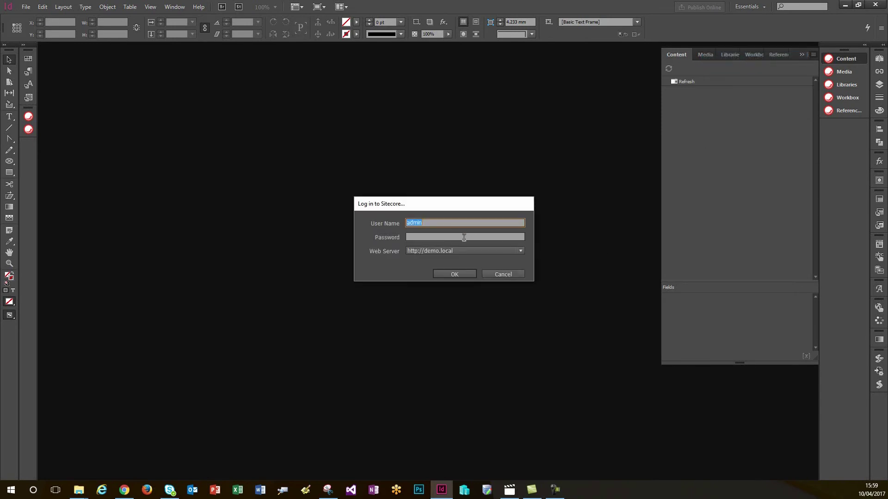
left_click(463, 237)
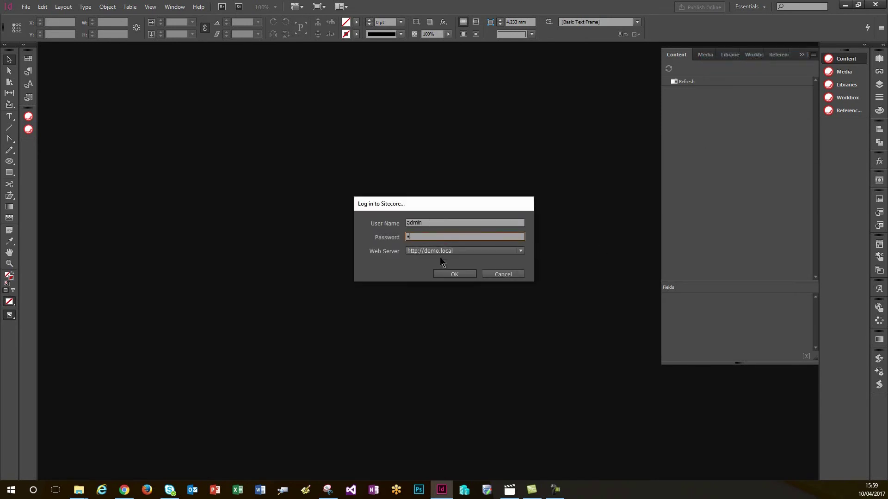
left_click(454, 274)
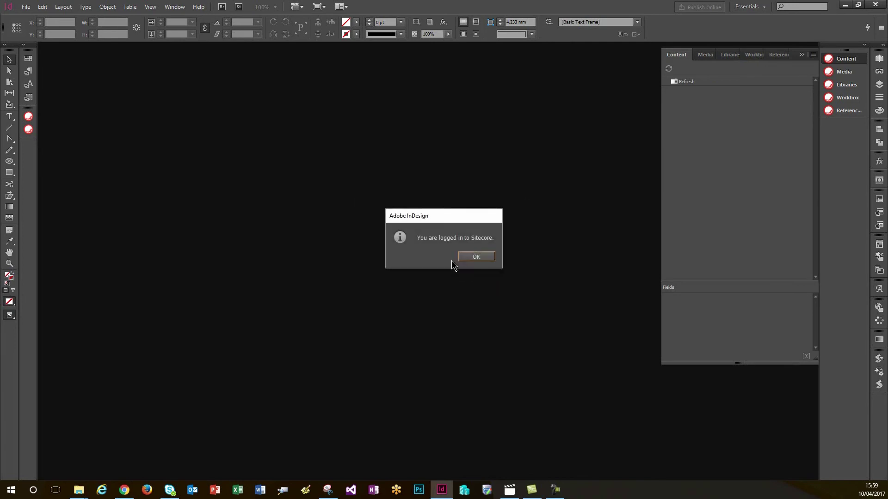
Dismiss the login confirmation and expand Legal > Home in the Sitecore content tree
left_click(483, 257)
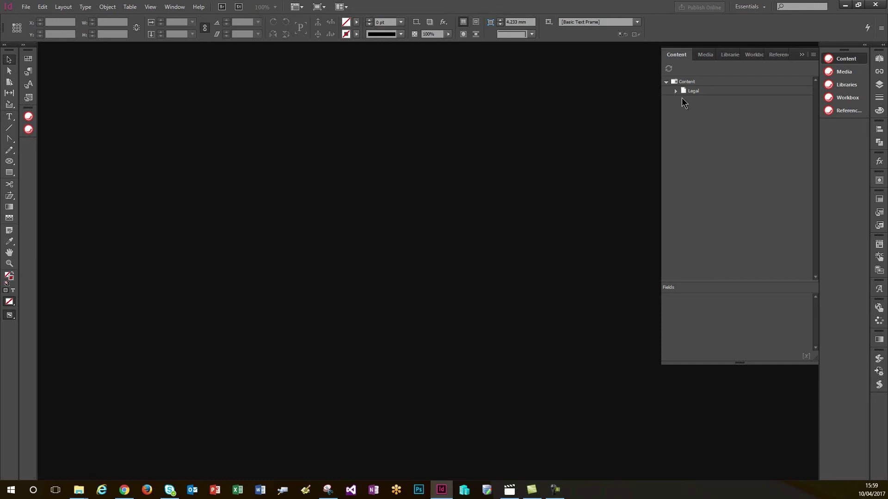
left_click(676, 91)
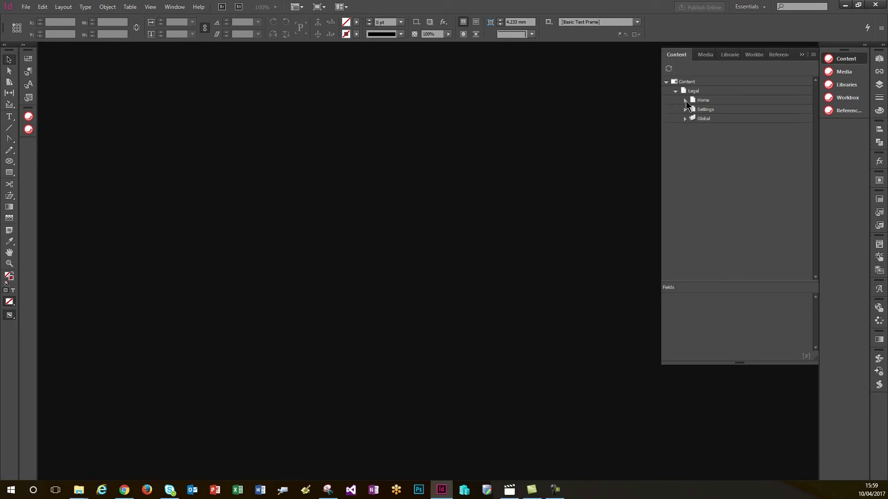
left_click(685, 100)
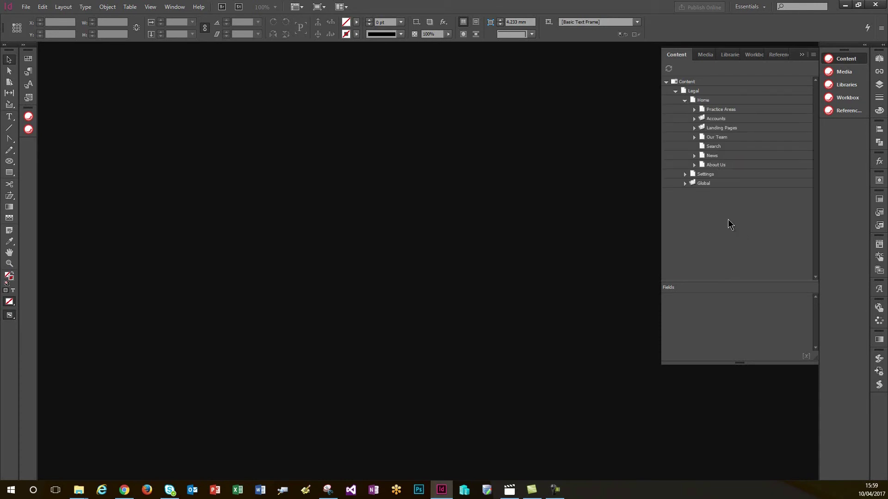
Load the Partner Profile project from the Print Studio Projects library into the Project panel
left_click(729, 56)
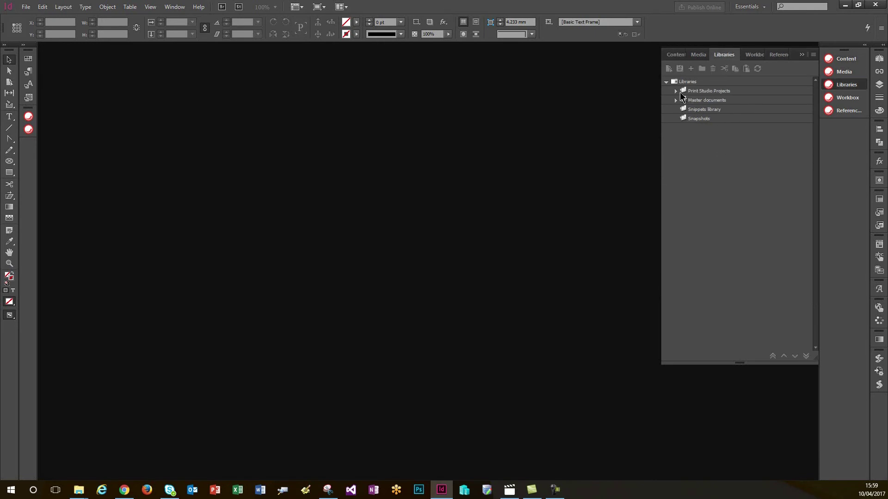
left_click(676, 91)
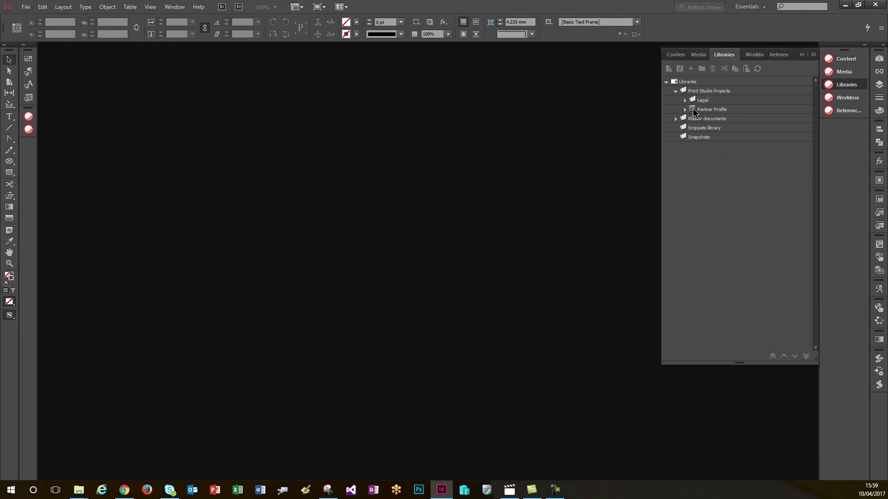
left_click(694, 111)
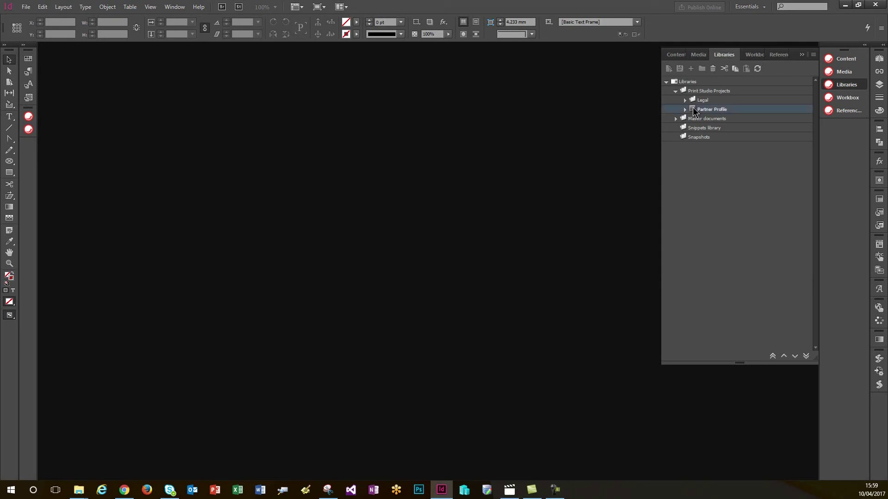
left_click(29, 118)
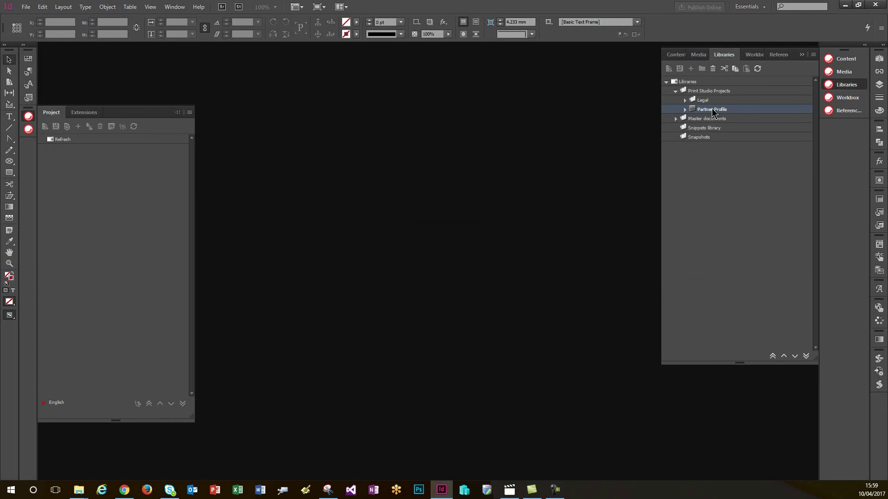
left_click_drag(715, 109, 65, 139)
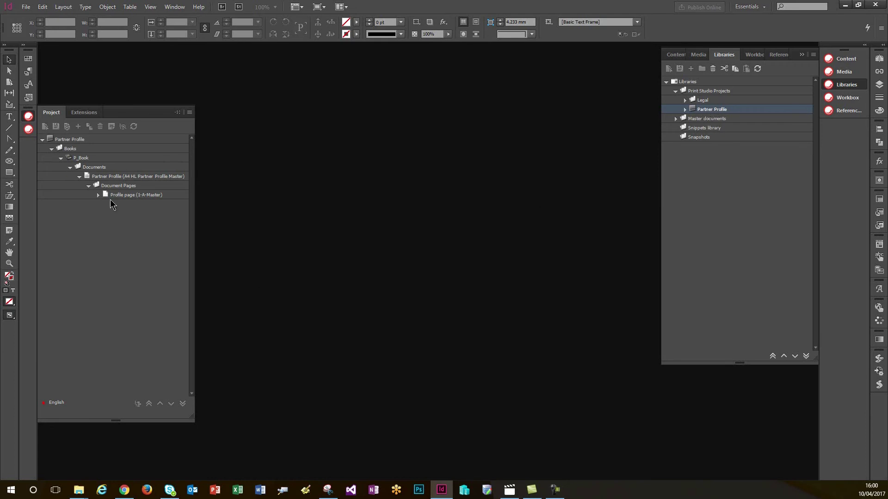
Open the Partner Profile document showing the current partner's Habitat Legal profile page
left_click(68, 138)
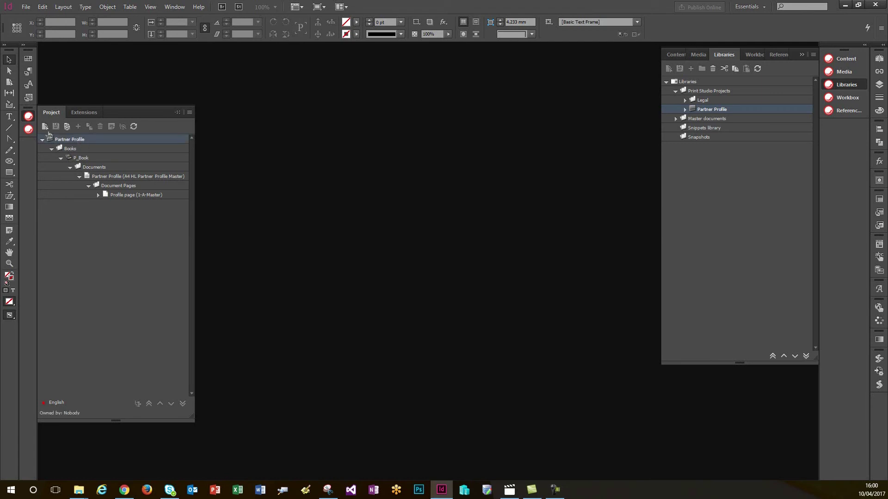
left_click(46, 128)
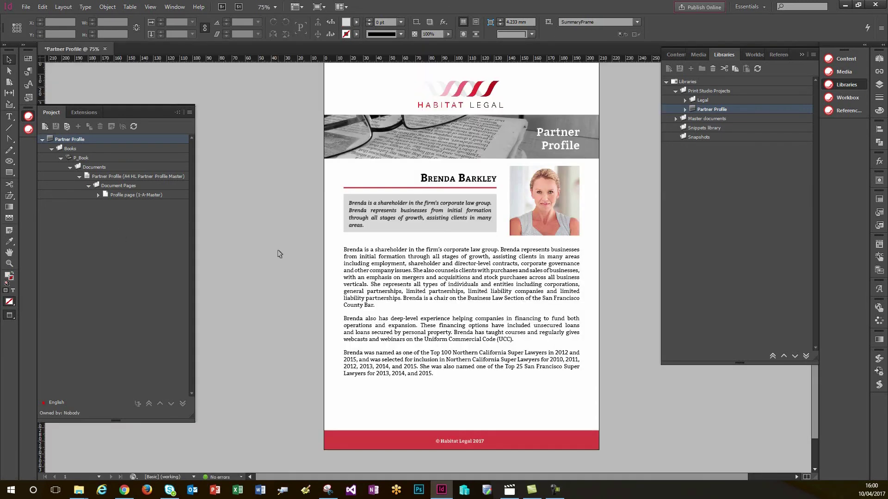
left_click(29, 118)
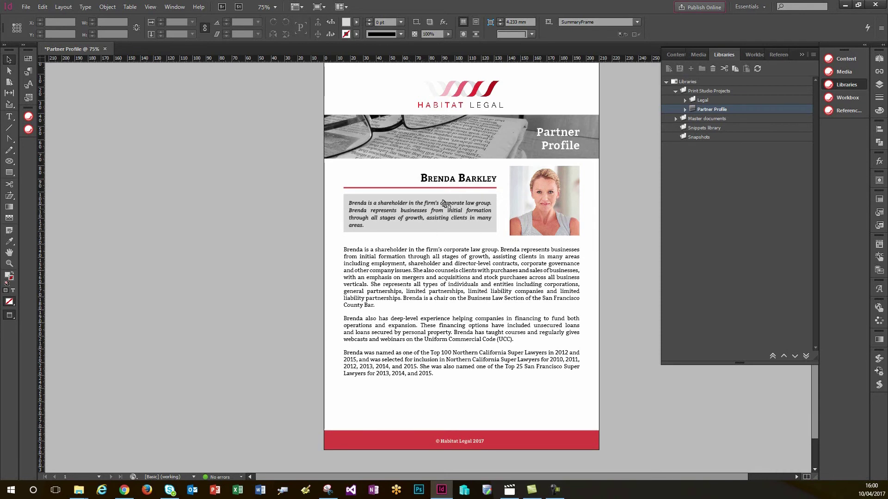
left_click(28, 117)
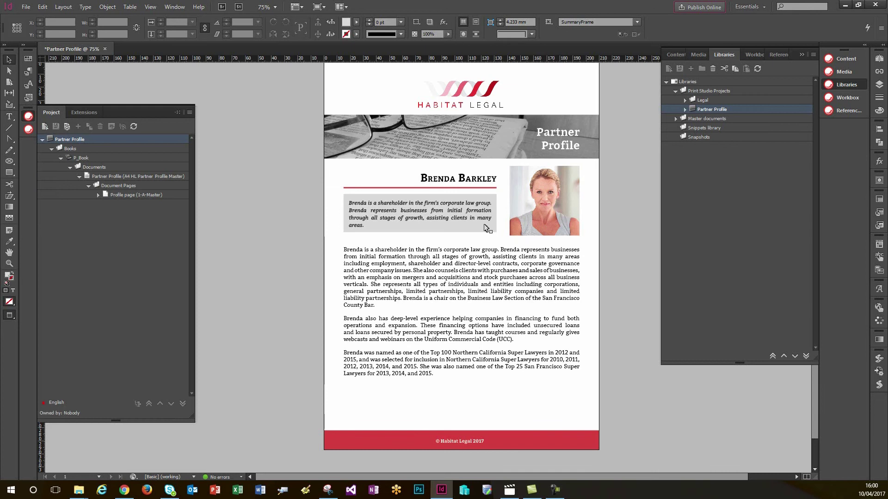
left_click(676, 55)
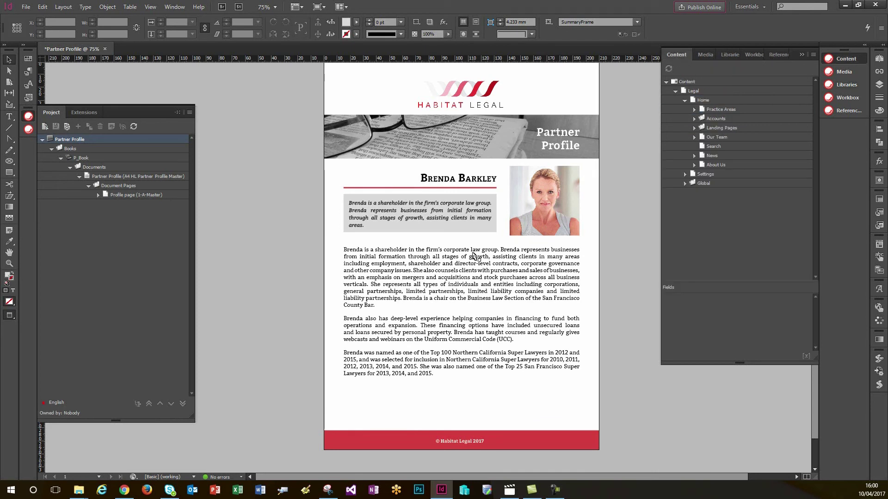
left_click(693, 137)
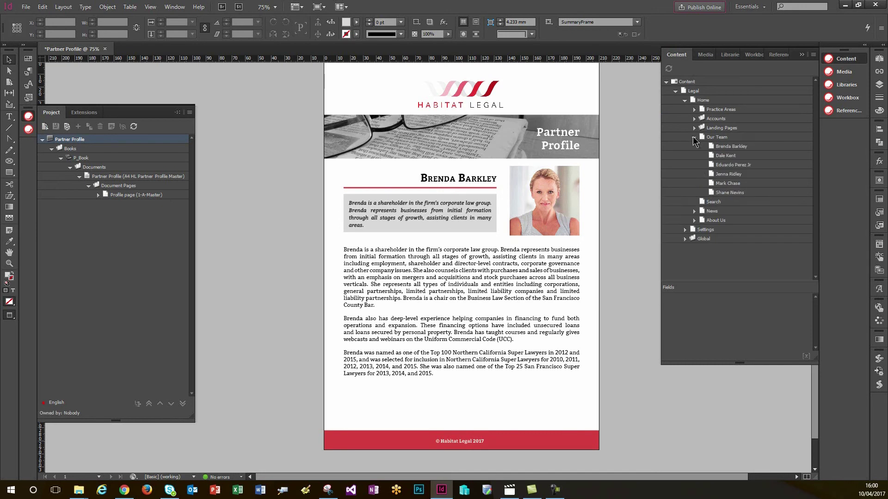
left_click(729, 165)
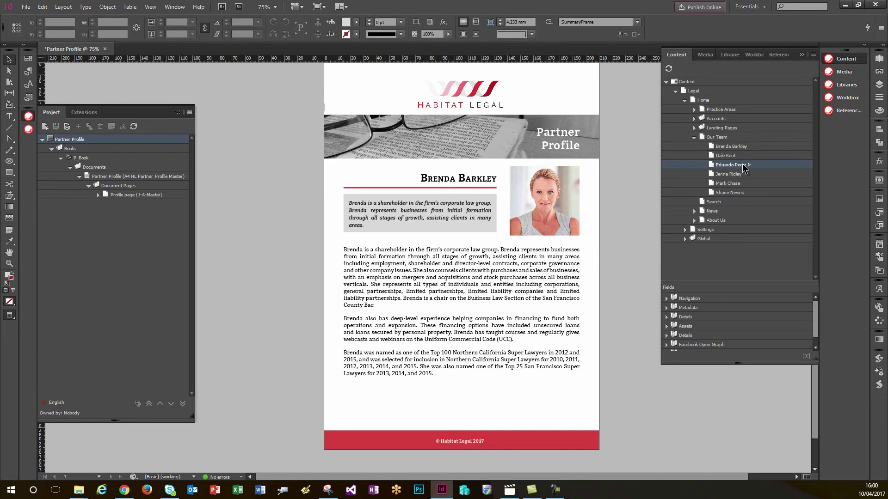
left_click_drag(743, 363, 739, 412)
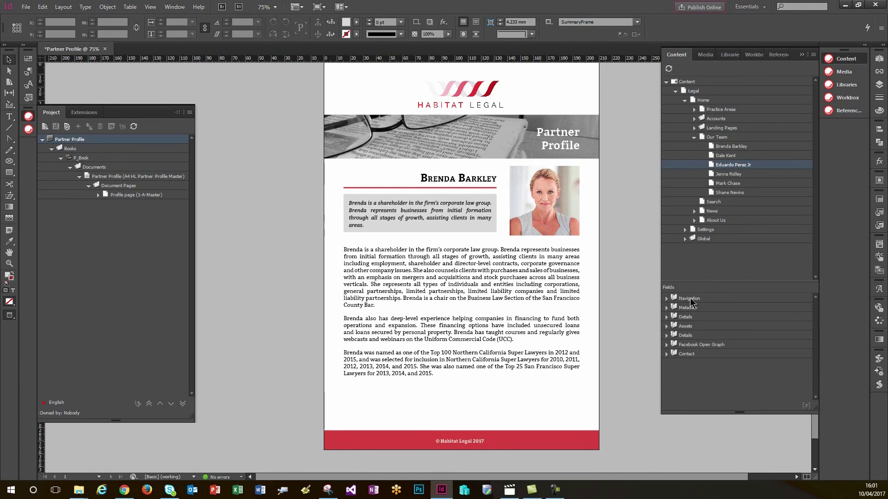
double_click(712, 165)
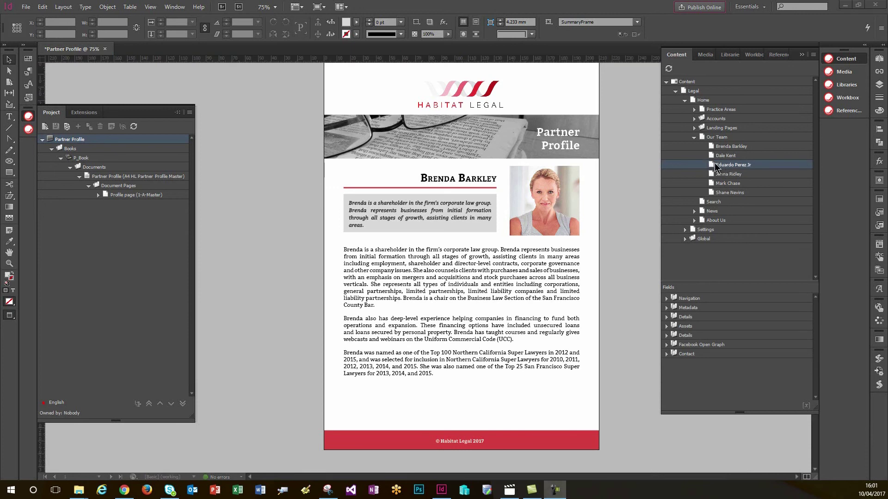
left_click(724, 166)
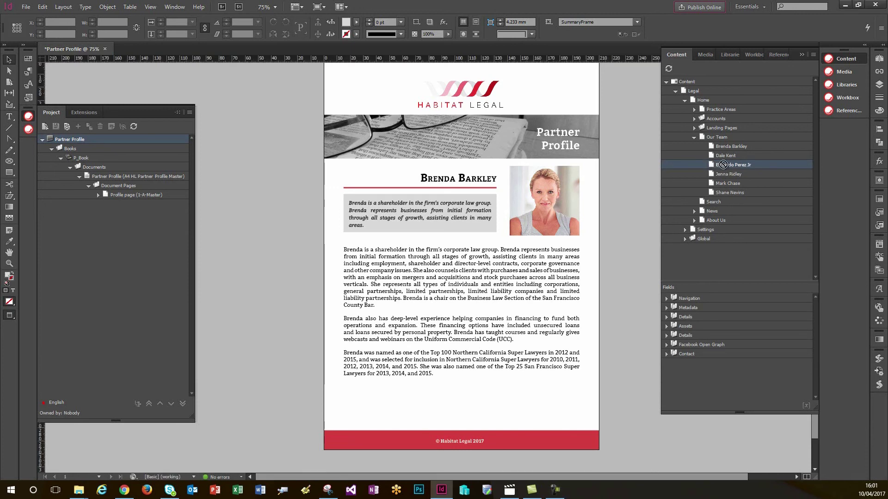
left_click_drag(121, 196, 121, 195)
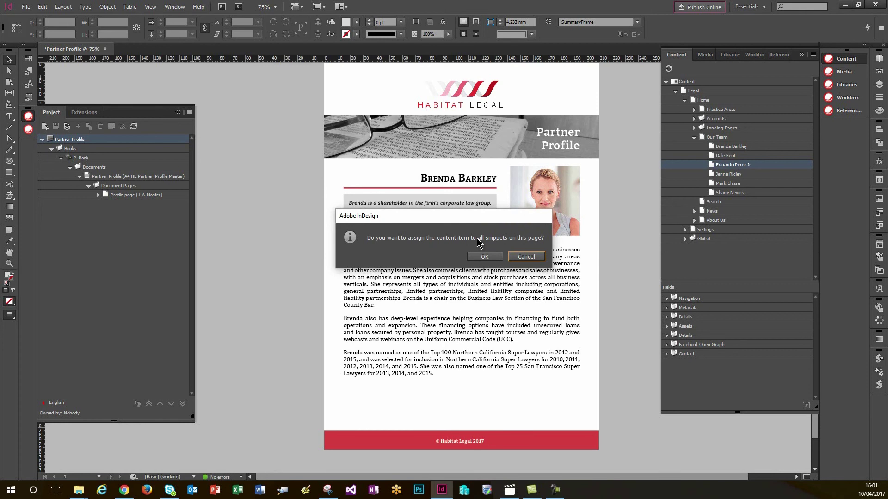
left_click(491, 258)
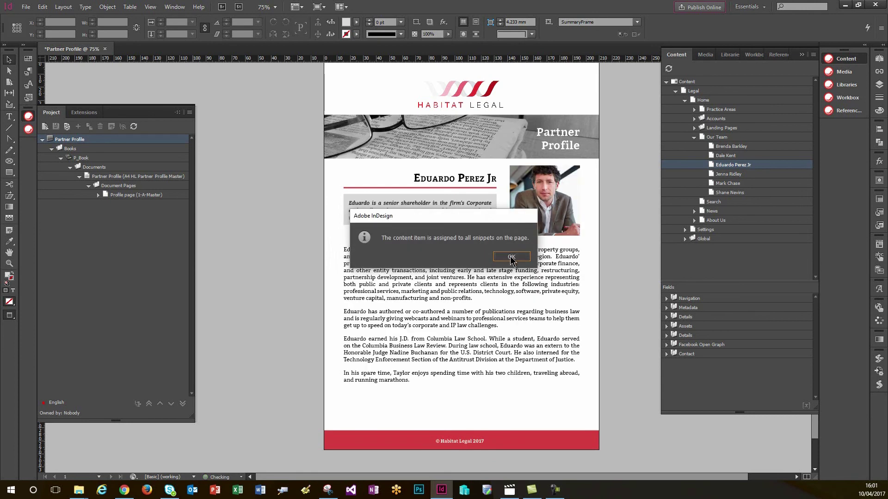
left_click(511, 258)
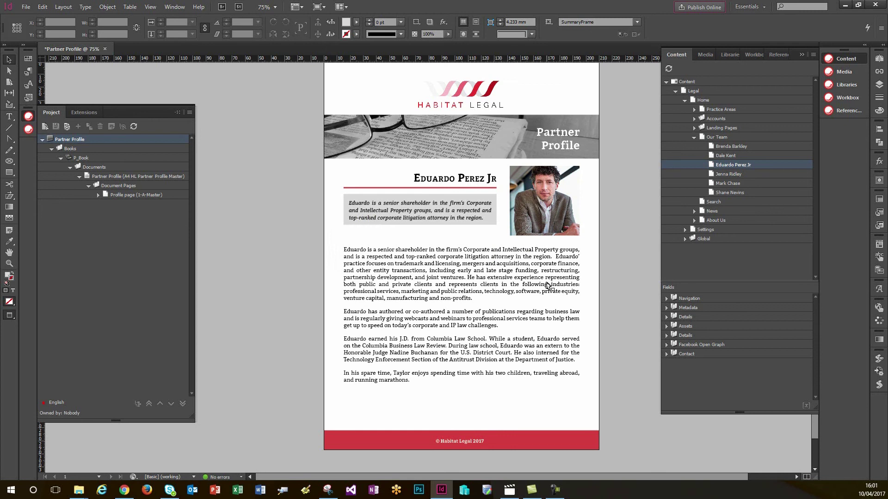
Change the Sitecore plug-in content language from English to Danish
left_click(813, 55)
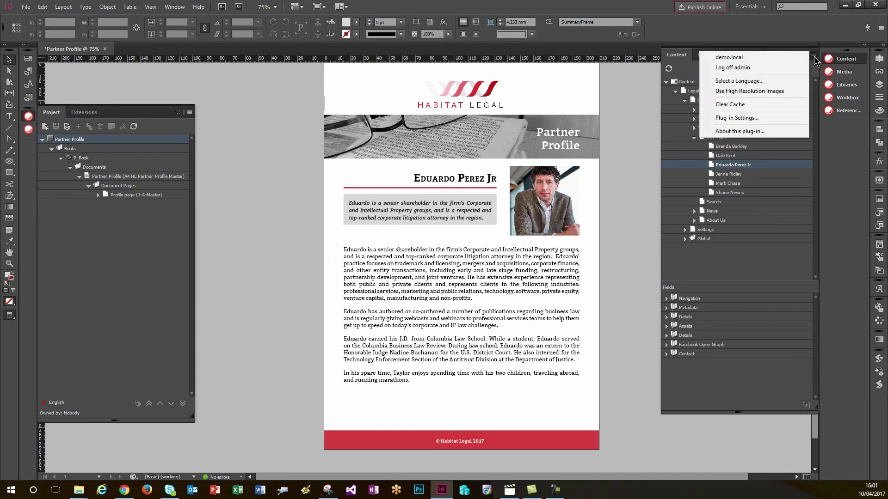
left_click(742, 81)
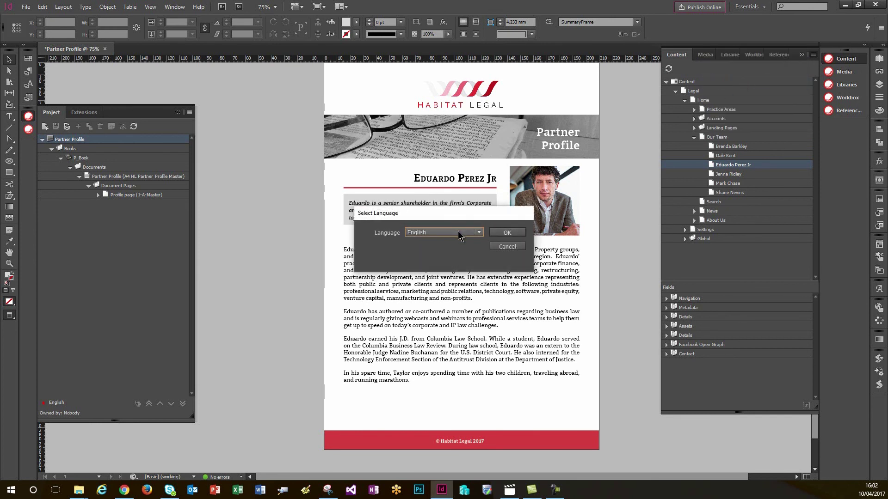
left_click(458, 232)
left_click(457, 252)
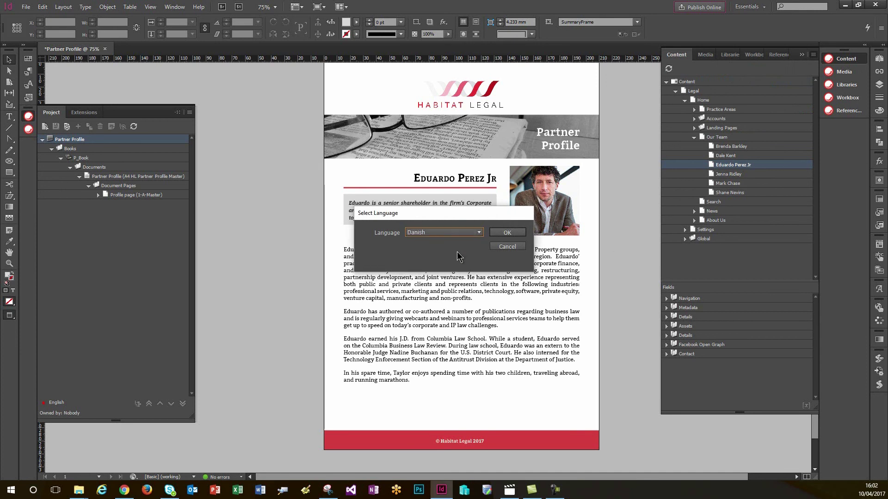
left_click(507, 232)
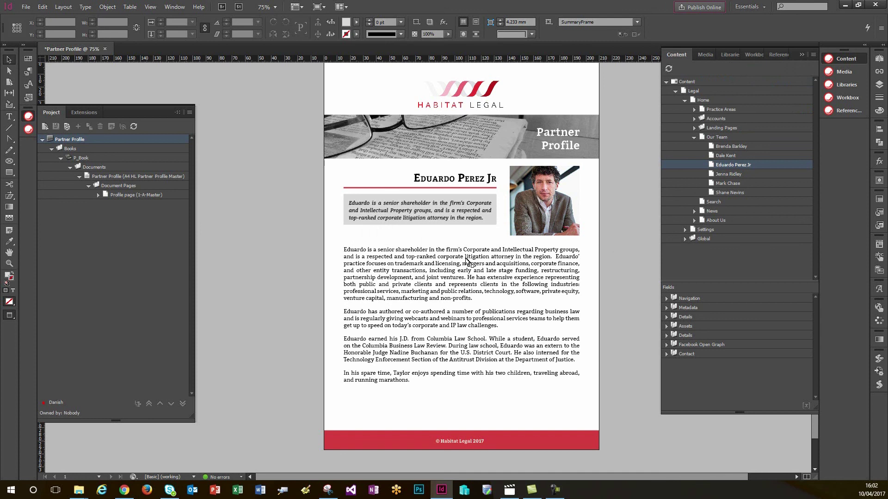
List the team member's Name, Picture, Summary and Biography references in the References tab
left_click(777, 56)
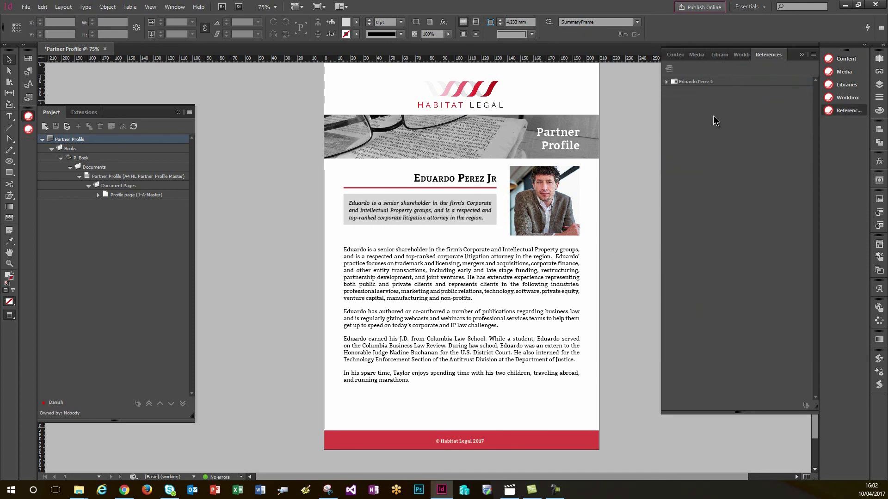
left_click(694, 83)
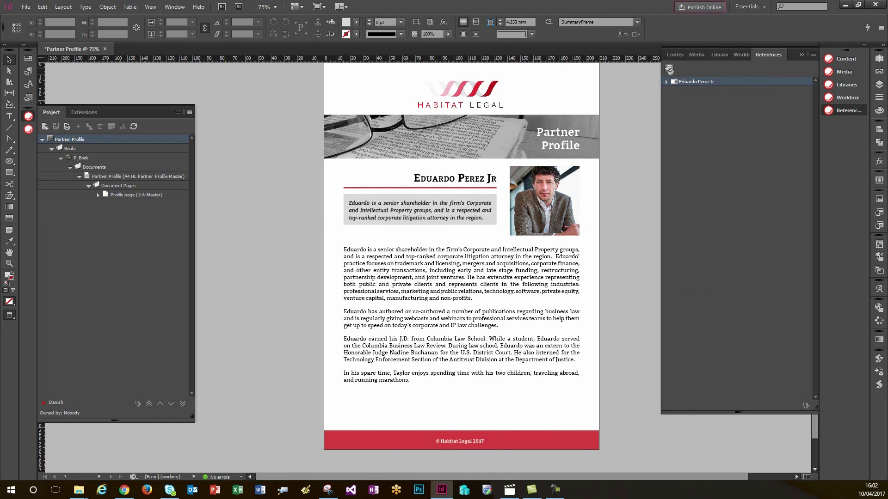
left_click(666, 82)
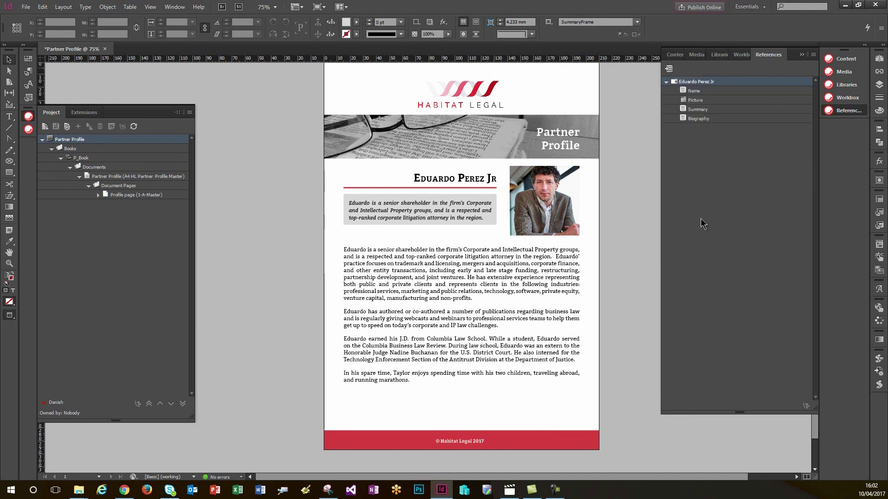